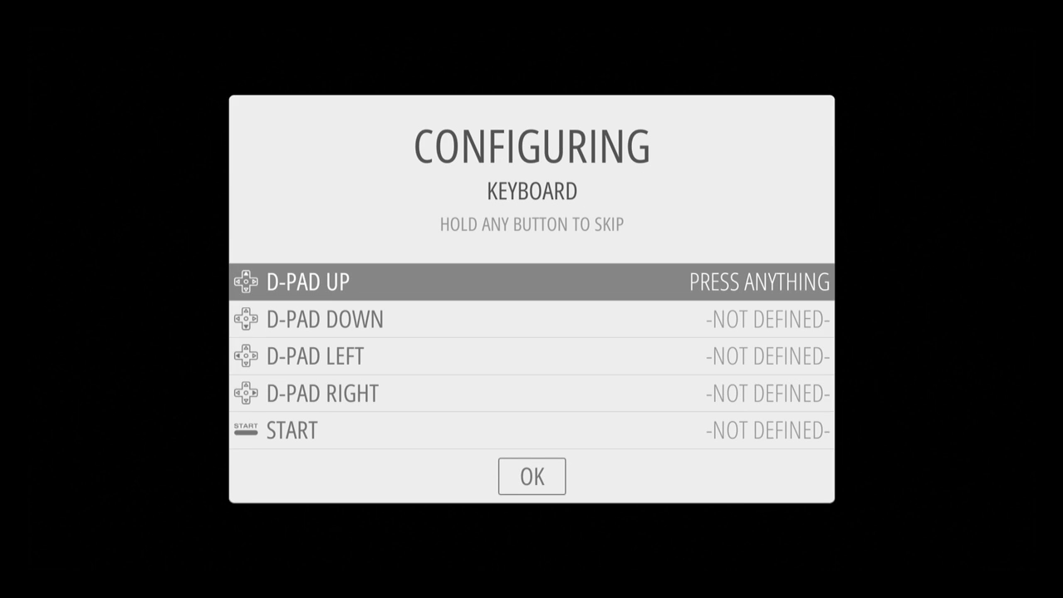
# Step: Map D-pad Up, Down, Left and Right to the keyboard's matching arrow keys
pyautogui.press('Up')
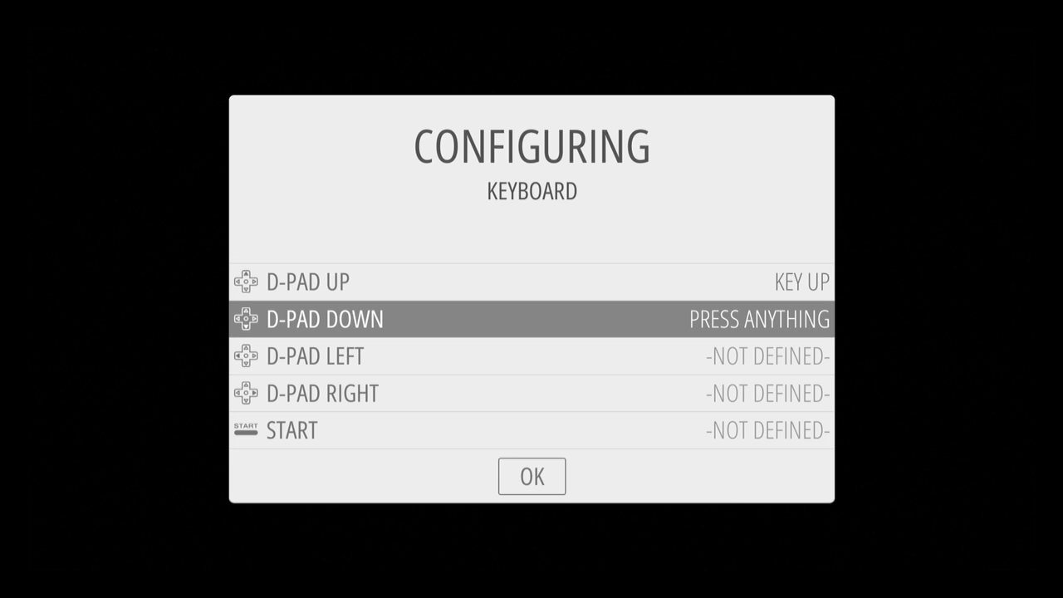
pyautogui.press('Down')
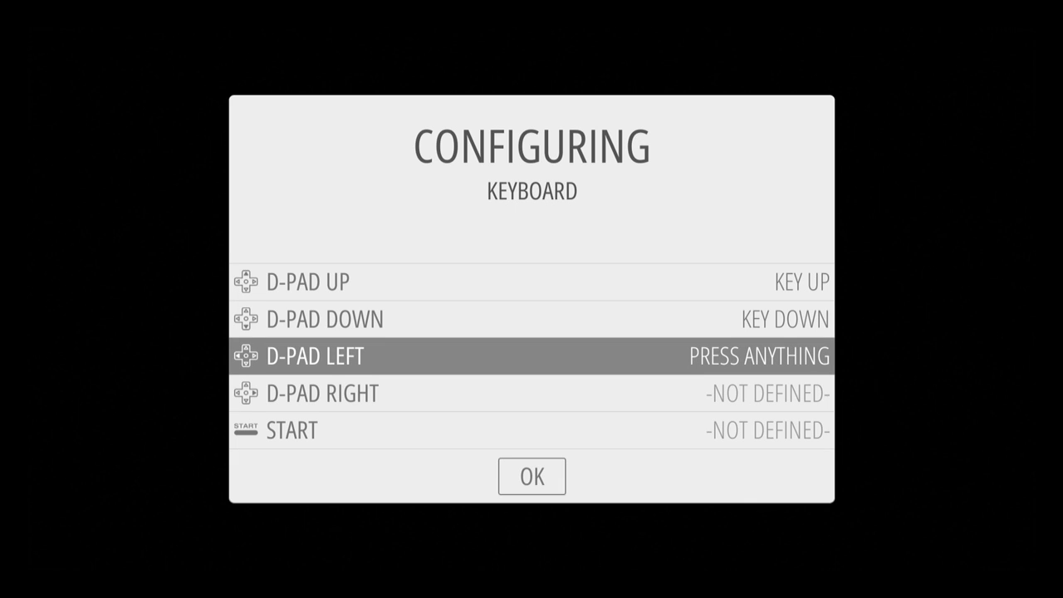
pyautogui.press('Left')
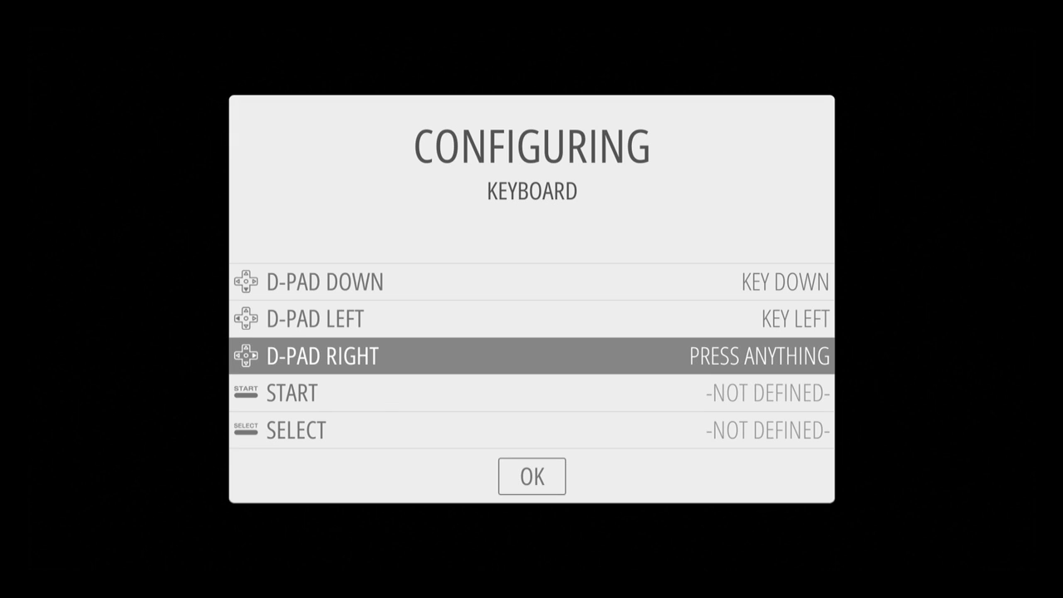
pyautogui.press('Right')
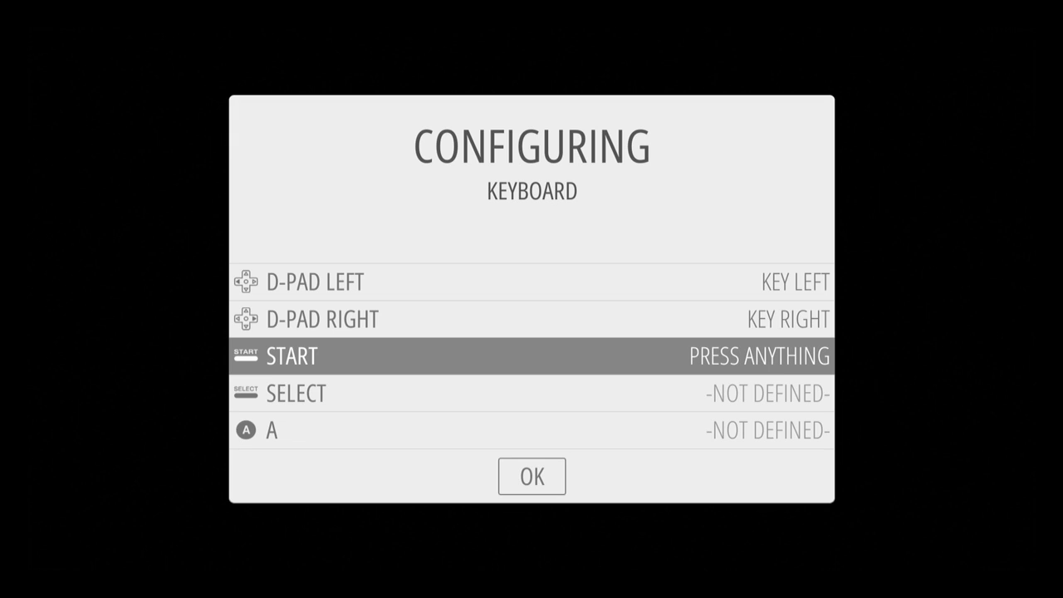
# Step: Map Start to Return, Select to Space, and the A, B, X and Y buttons to the keyboard's matching letters
pyautogui.press('Return')
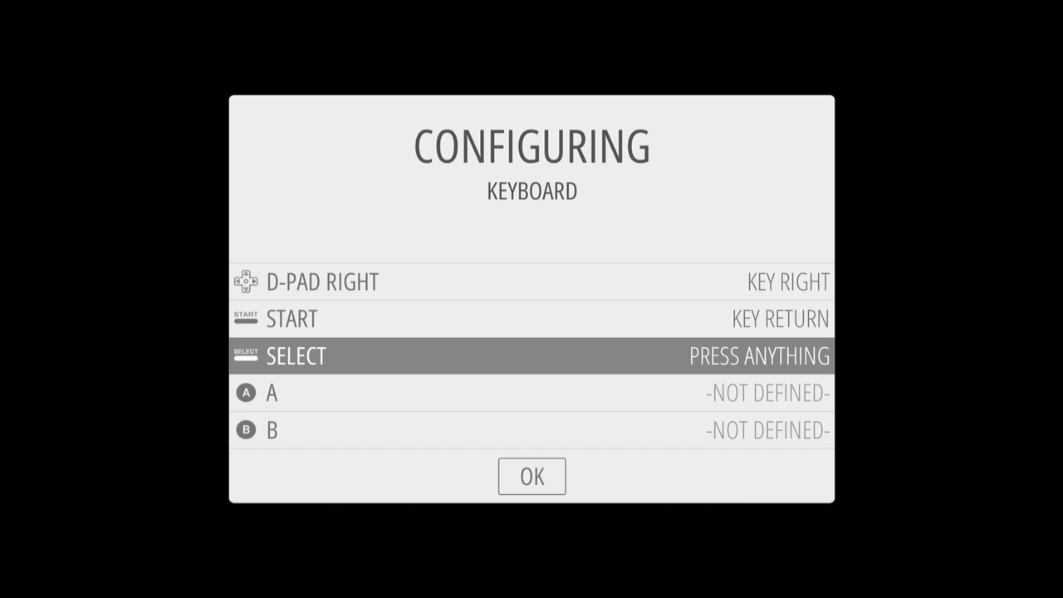
pyautogui.press('space')
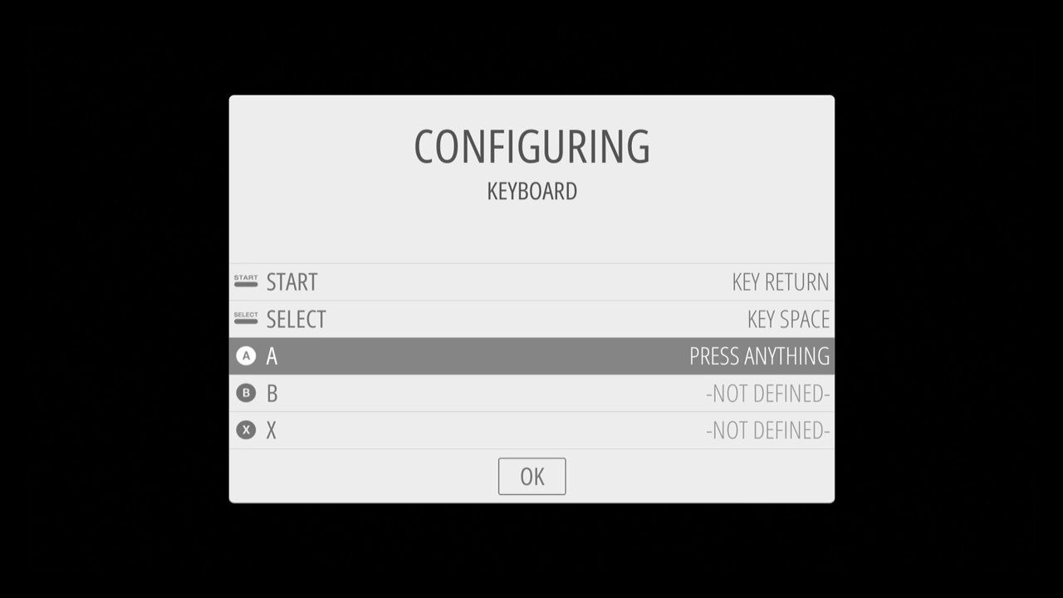
pyautogui.press('a')
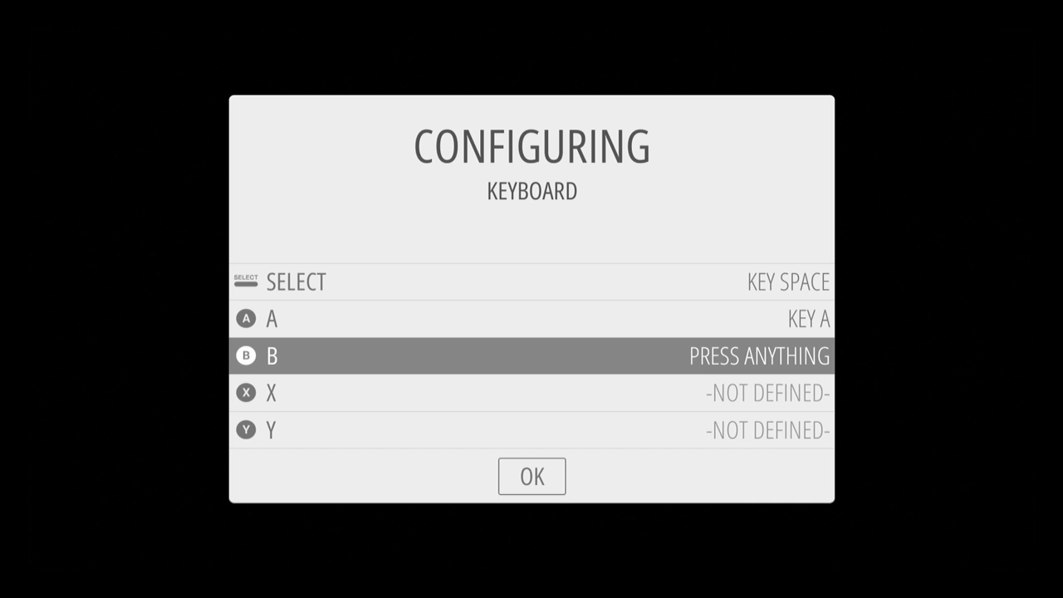
pyautogui.press('b')
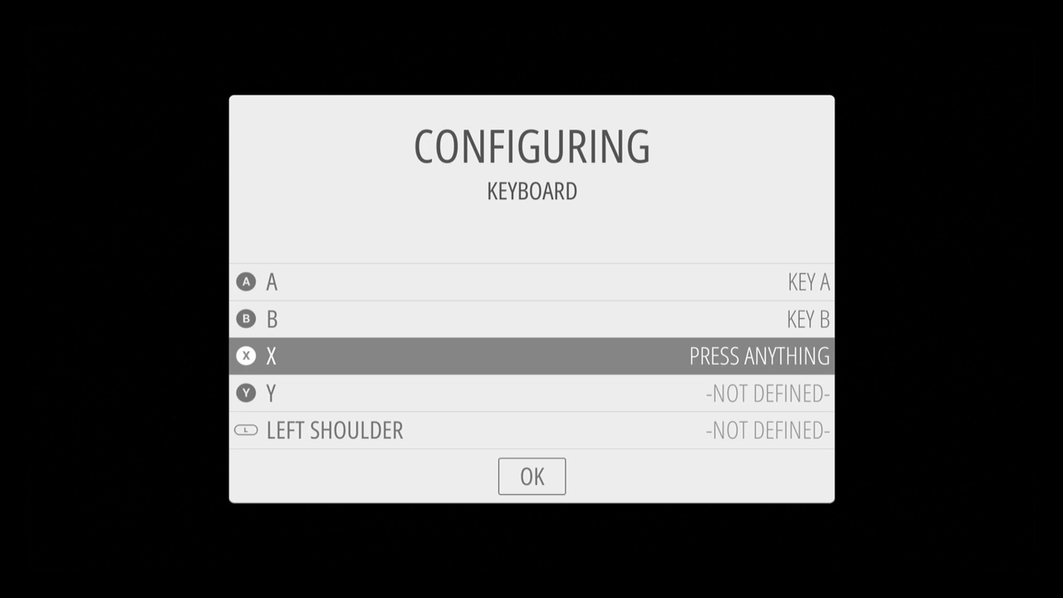
pyautogui.press('x')
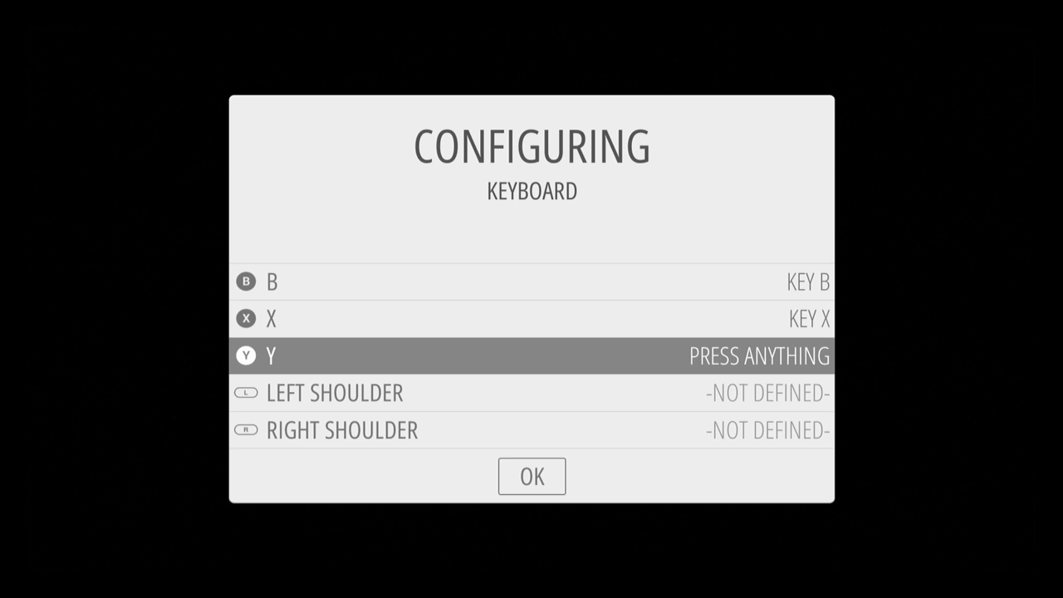
pyautogui.press('y')
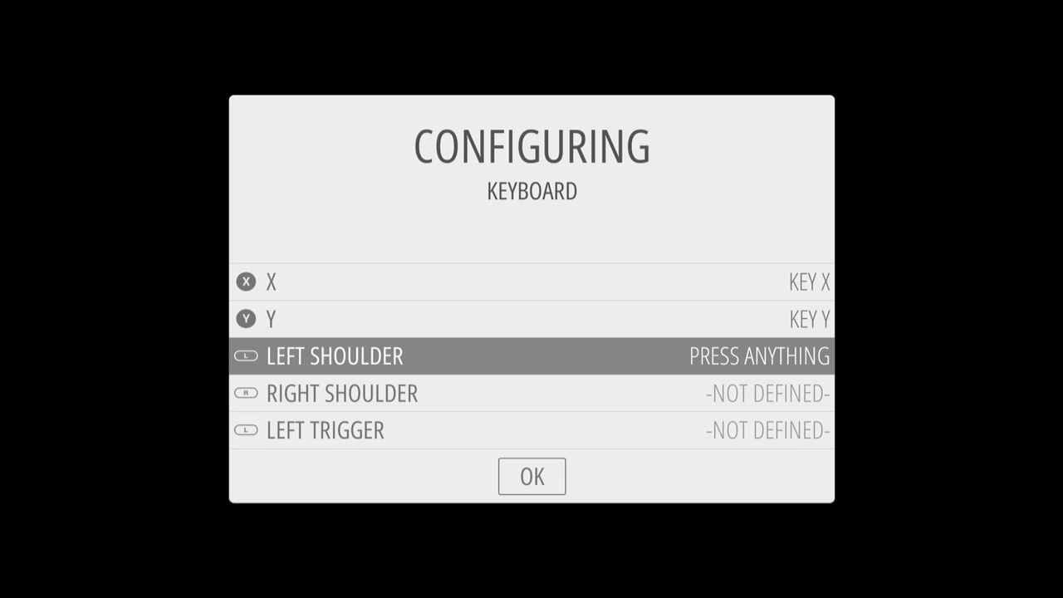
# Step: Map the left and right shoulders to 1 and 2, the triggers to 3 and 4, and the thumbs to 5 and 6
pyautogui.press('1')
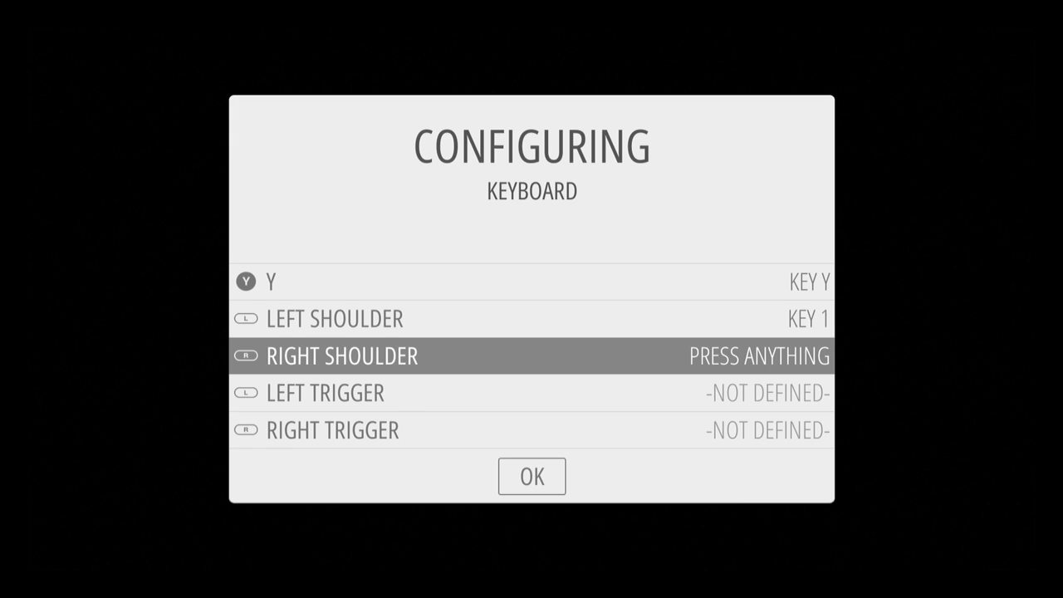
pyautogui.press('2')
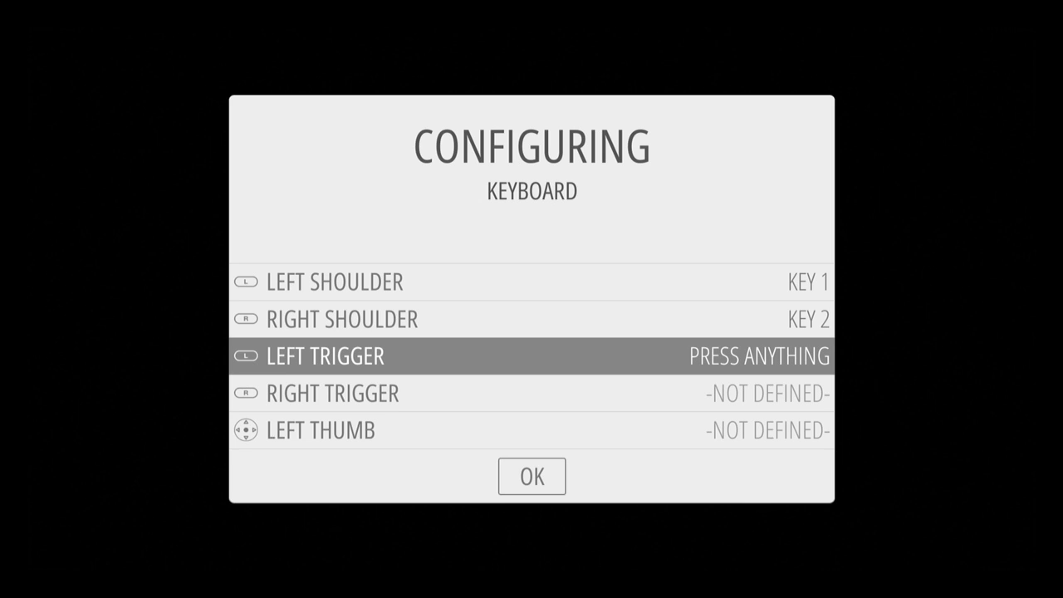
pyautogui.press('3')
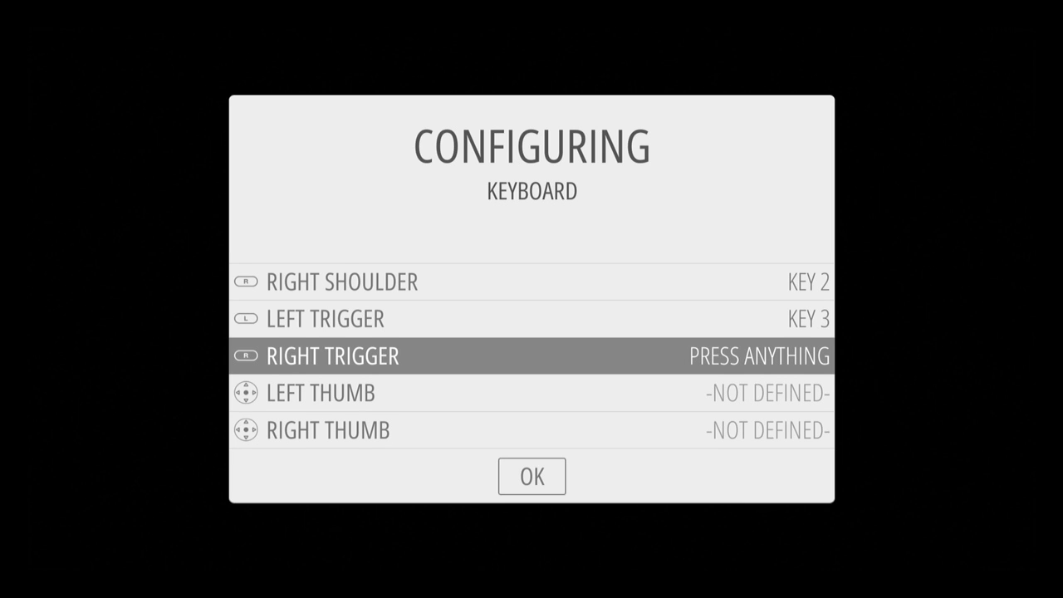
pyautogui.press('4')
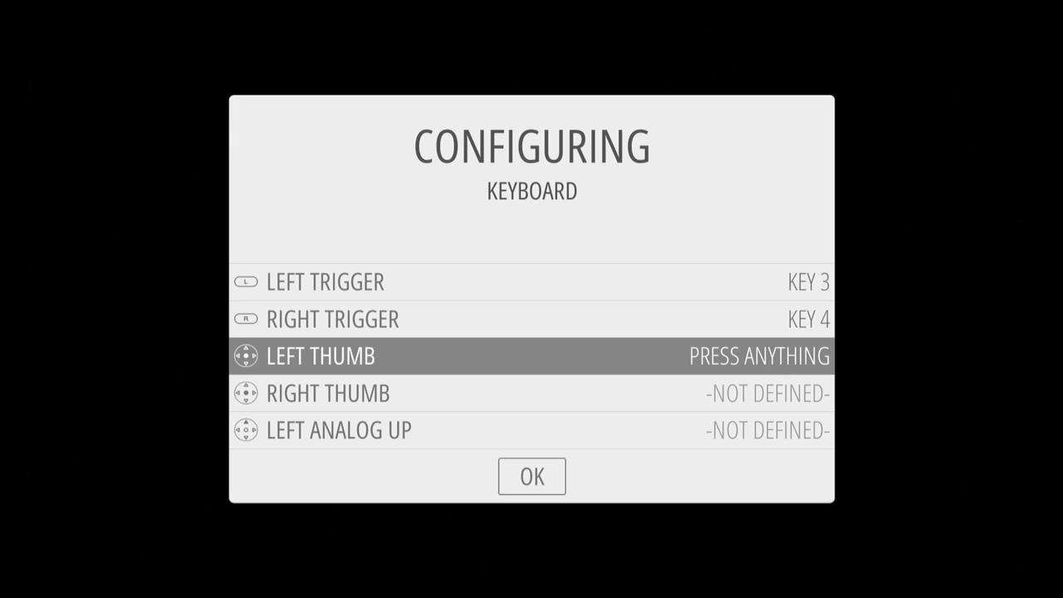
pyautogui.press('5')
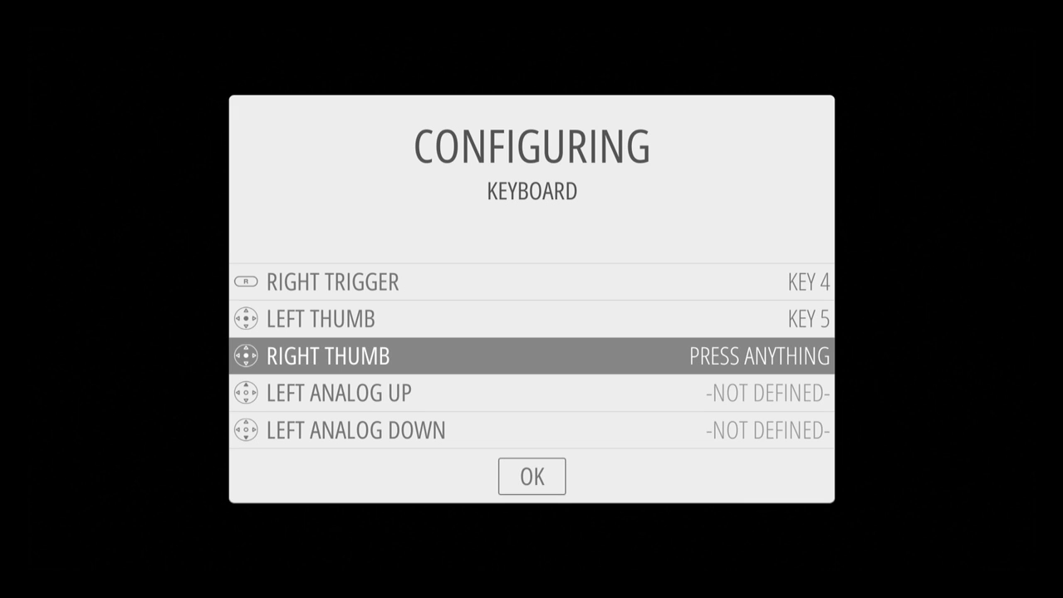
pyautogui.press('6')
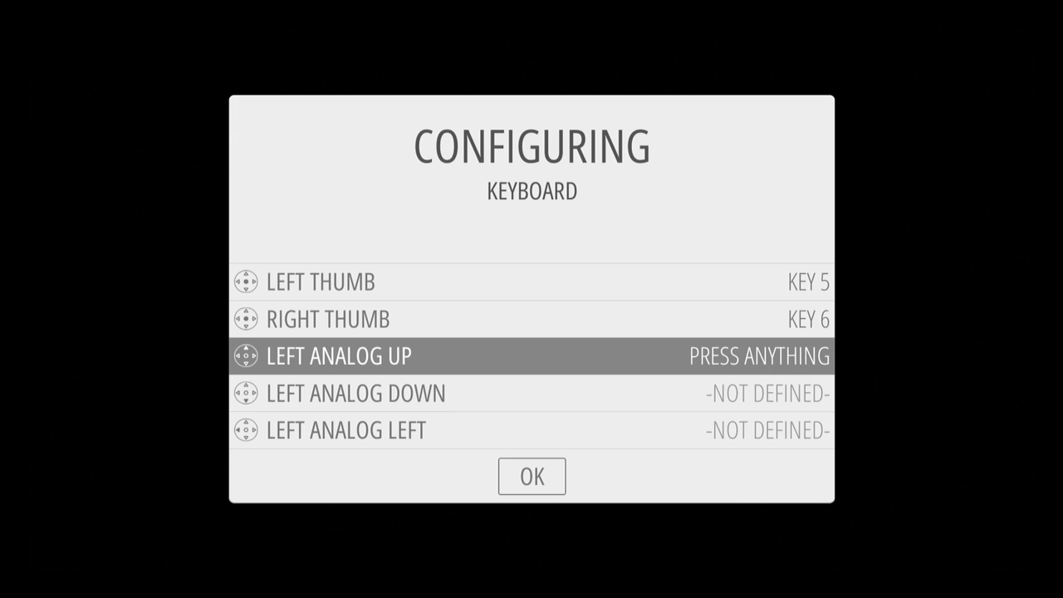
# Step: Skip all left and right analog directions and Hotkey Enable, leaving them undefined, and accept the keyboard mapping
pyautogui.press('Down')
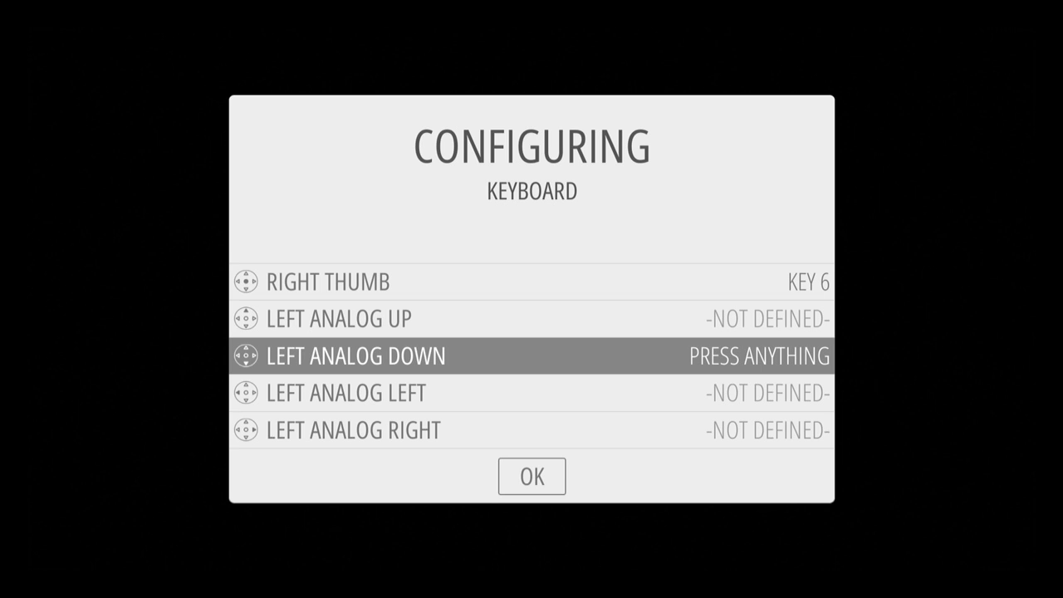
pyautogui.press('Down')
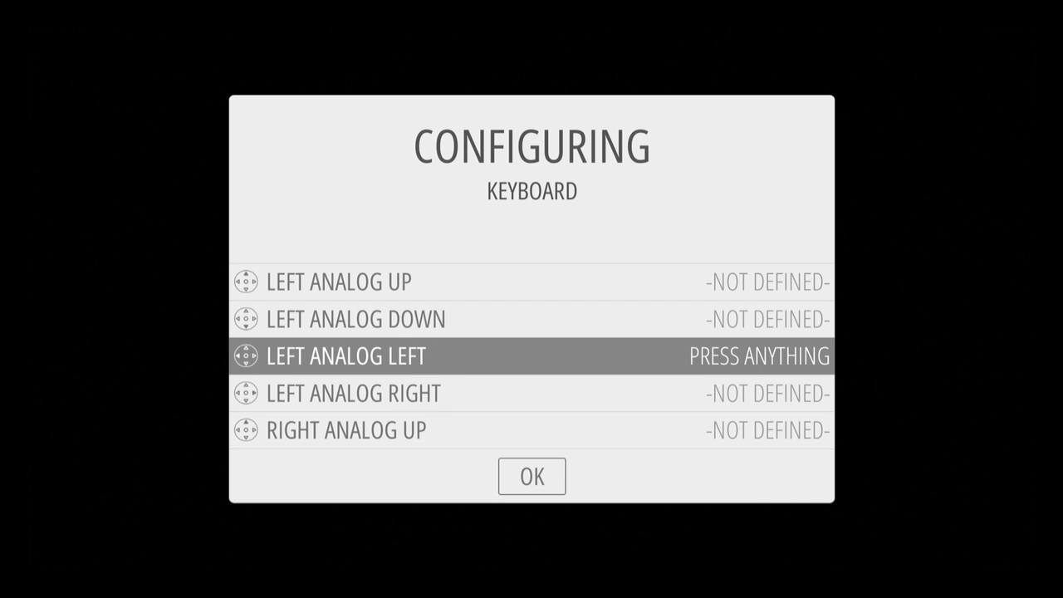
pyautogui.press('Down')
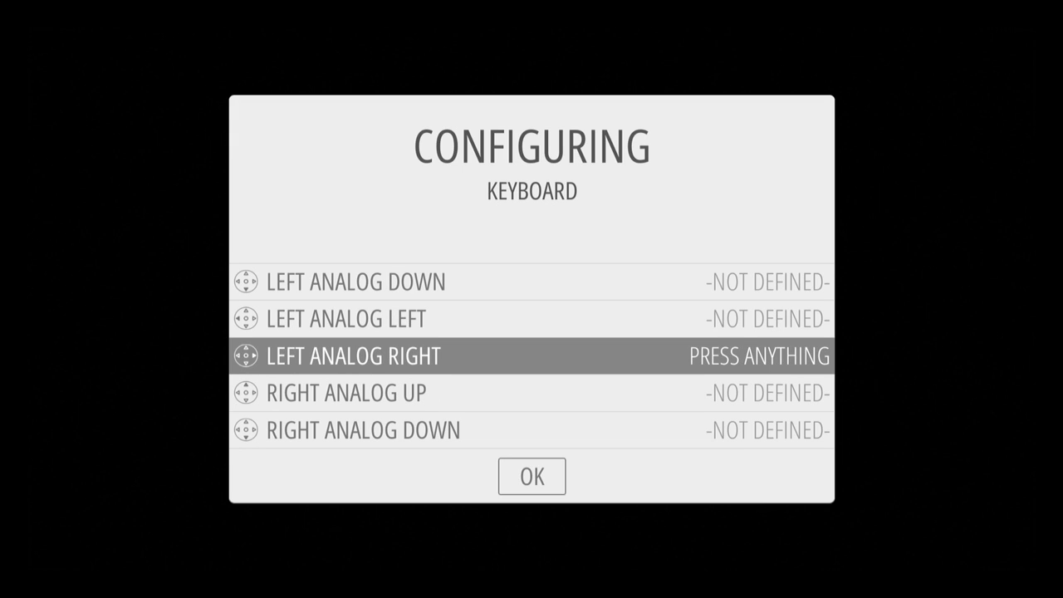
pyautogui.press('Down')
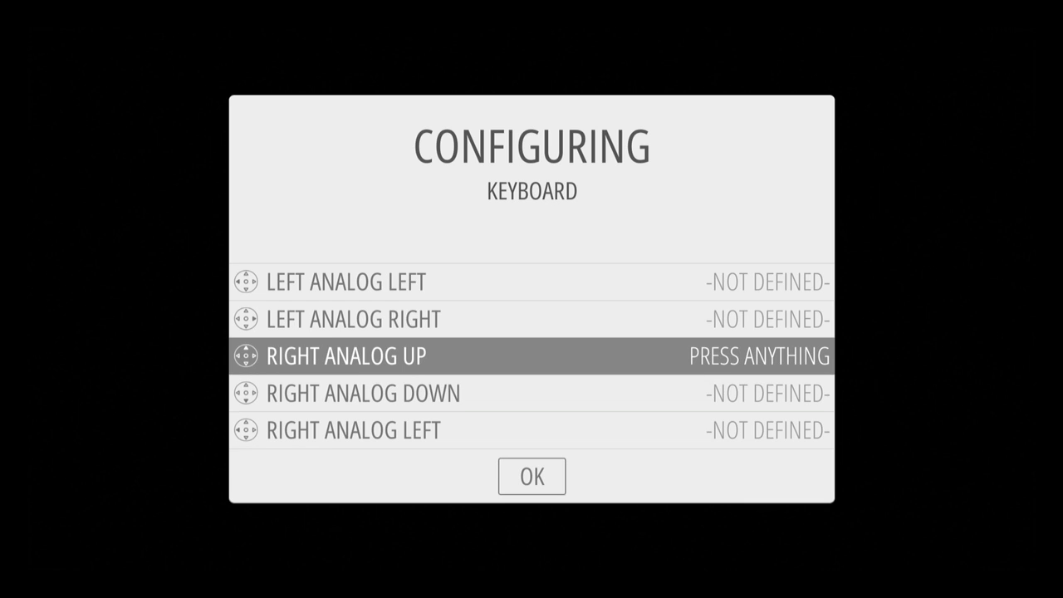
pyautogui.press('Down')
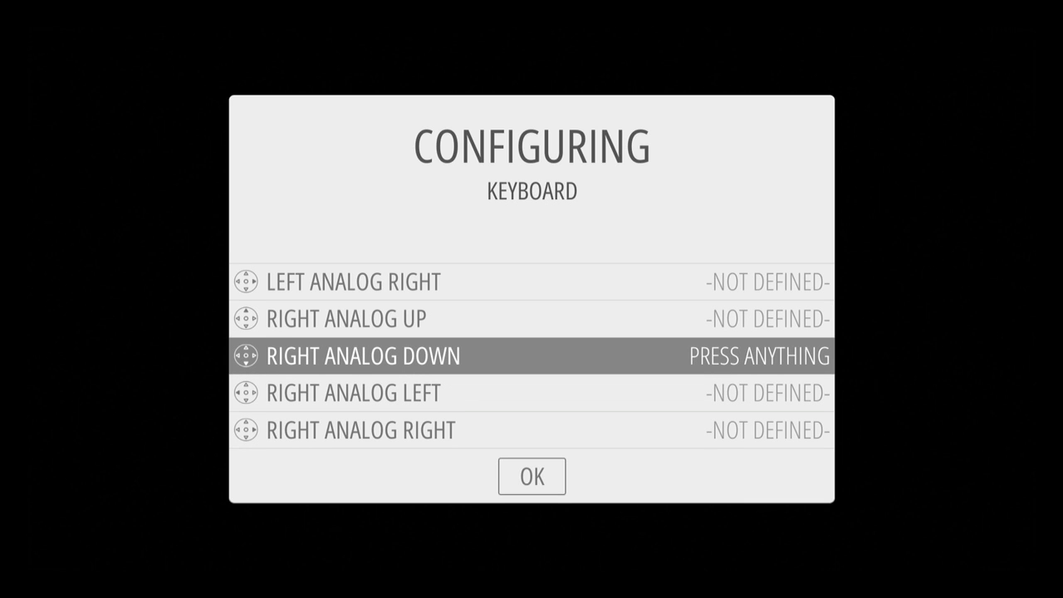
pyautogui.press('Down')
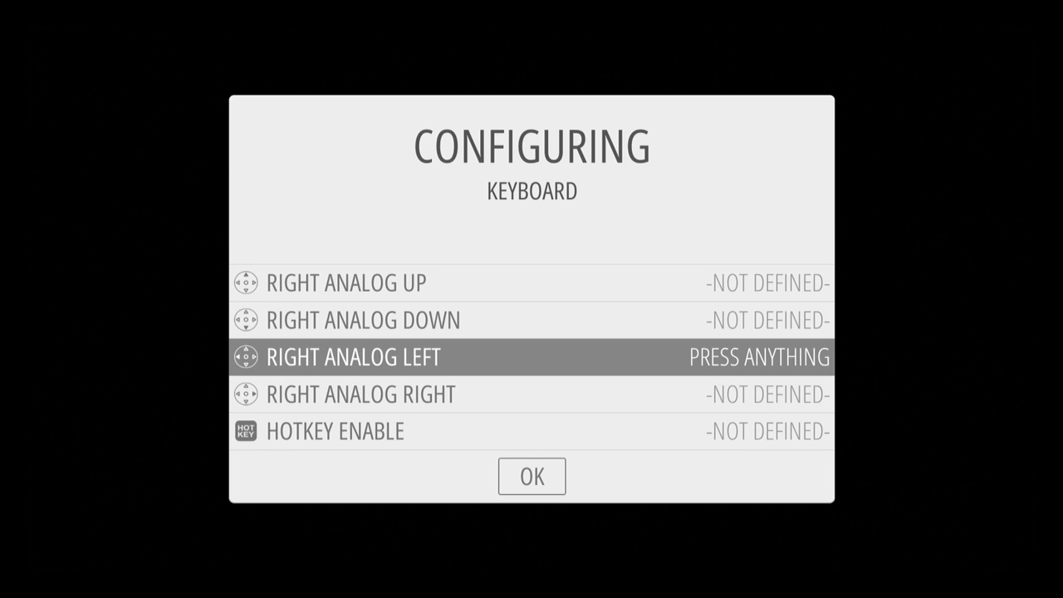
pyautogui.press('Down')
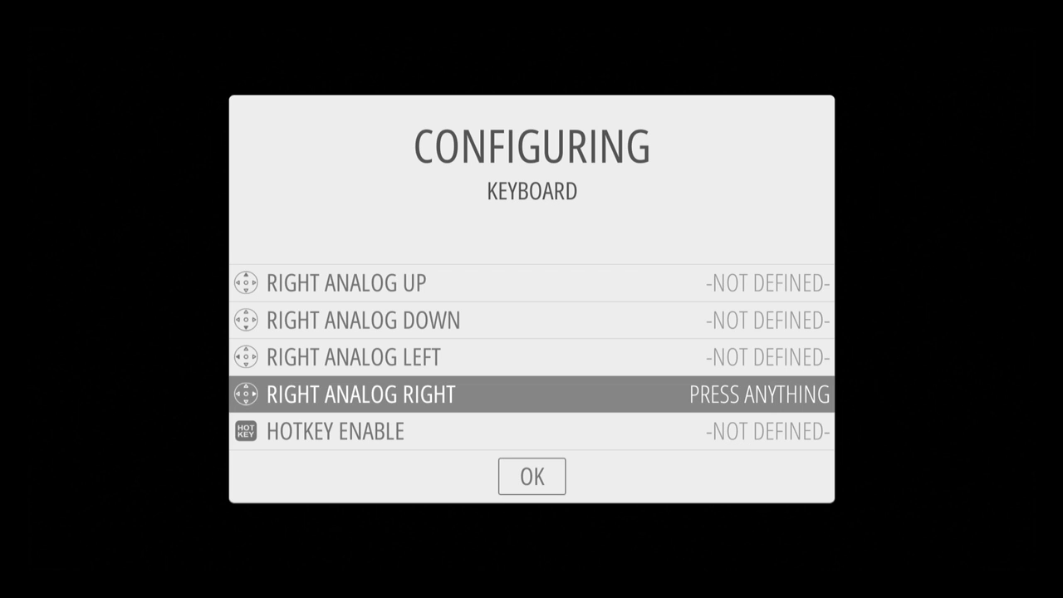
pyautogui.press('Down')
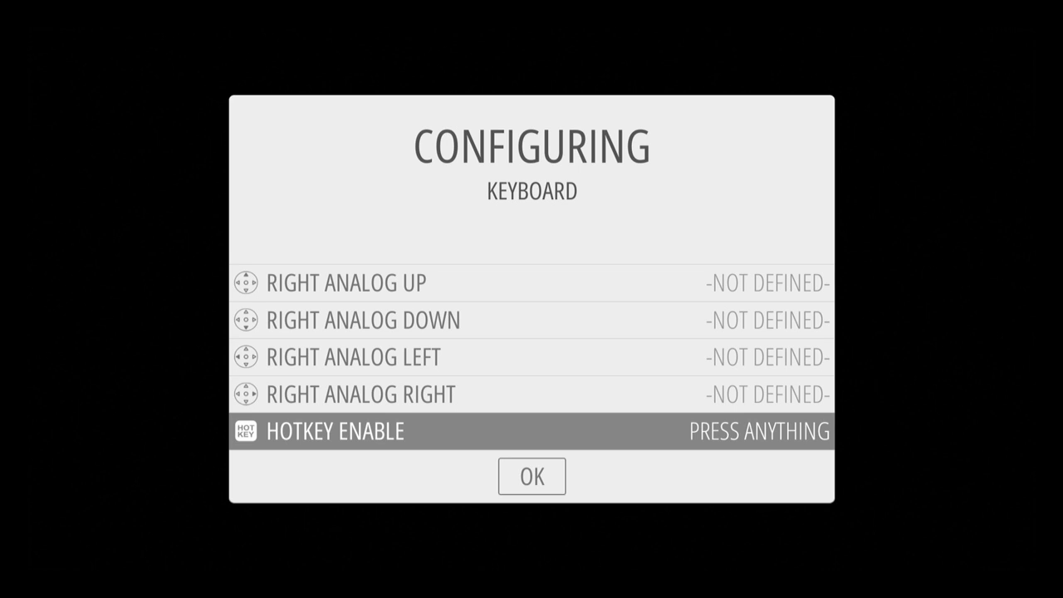
pyautogui.press('Return')
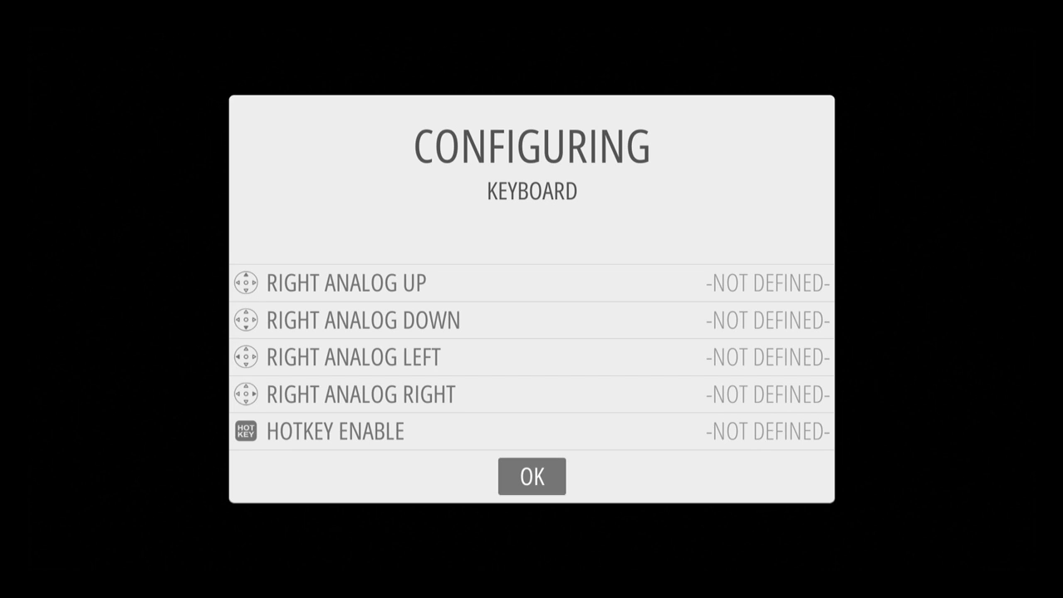
pyautogui.press('Return')
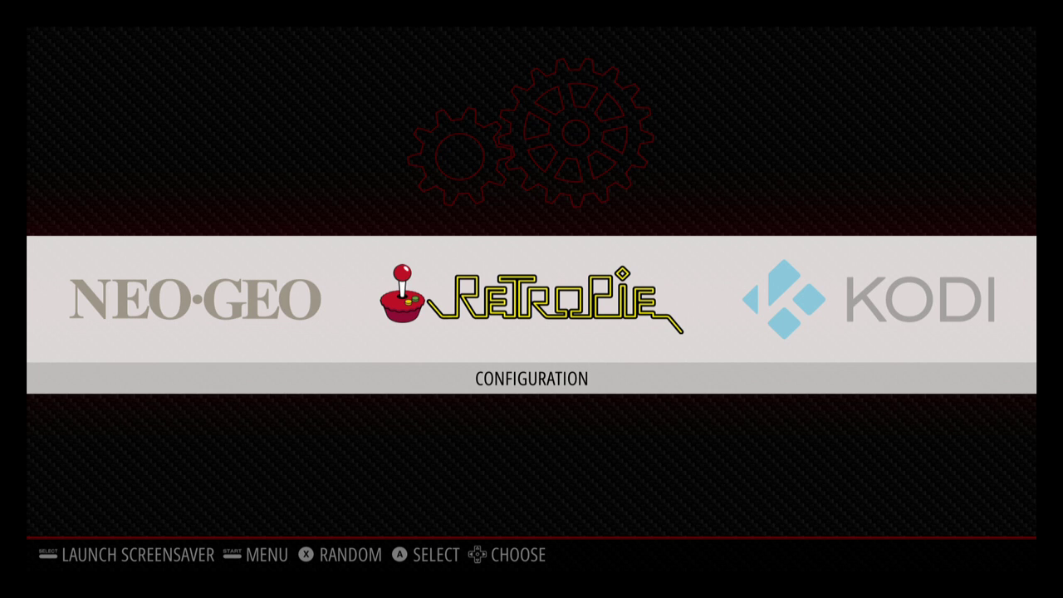
# Step: View the Configure Input device detection screen, and cancel back to the system selection without configuring a device
pyautogui.press('Return')
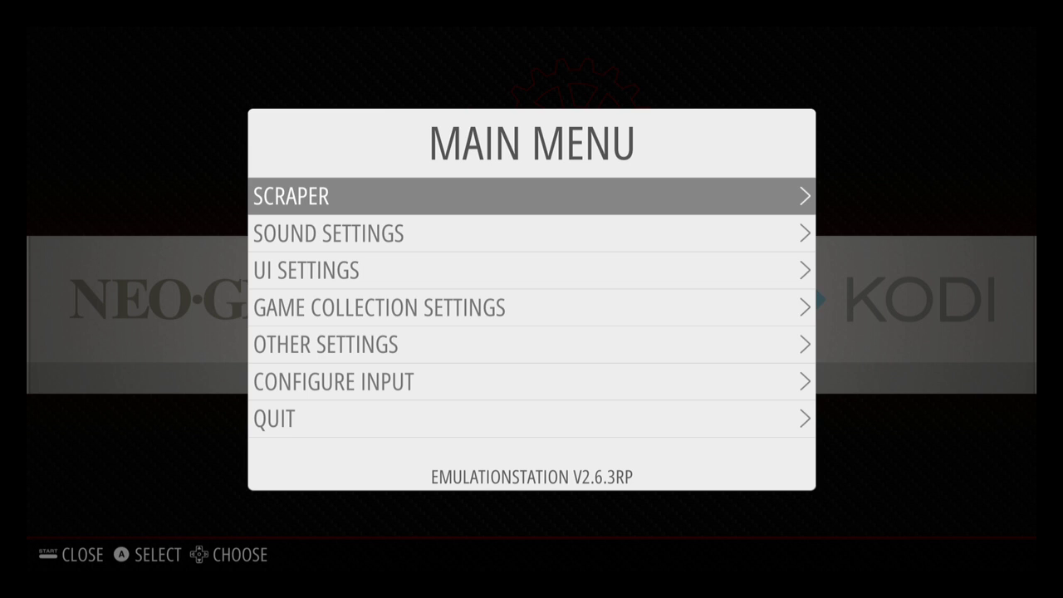
pyautogui.press('Down')
pyautogui.press('Down')
pyautogui.press('Down')
pyautogui.press('Down')
pyautogui.press('Down')
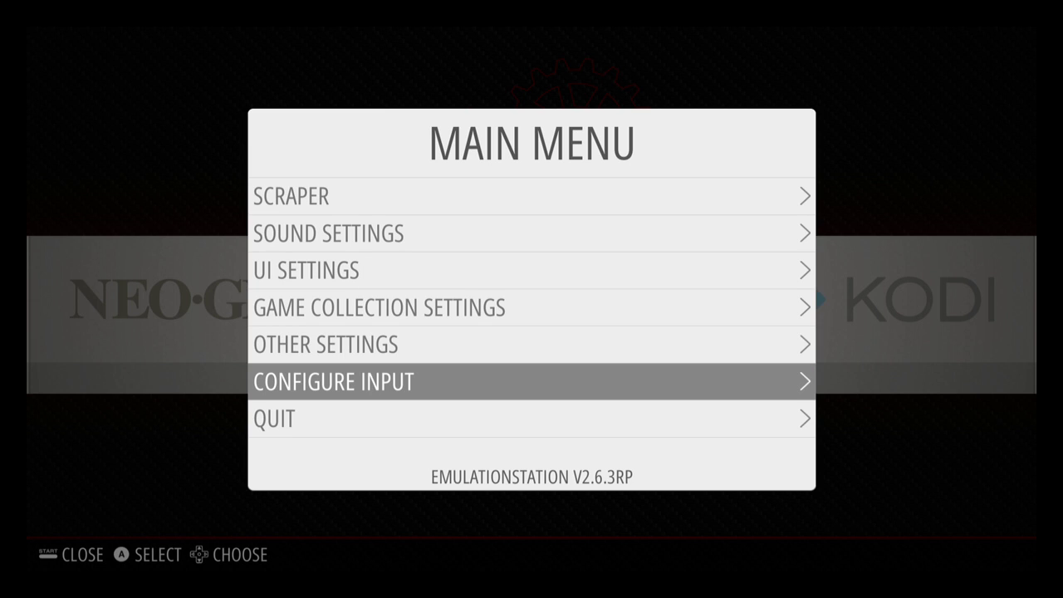
pyautogui.press('Return')
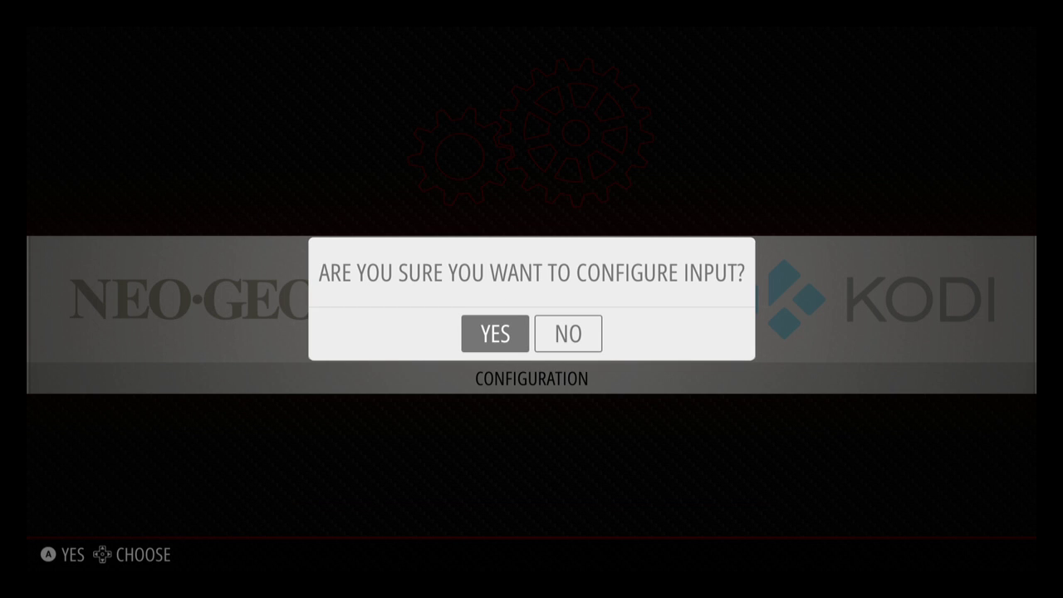
pyautogui.press('Return')
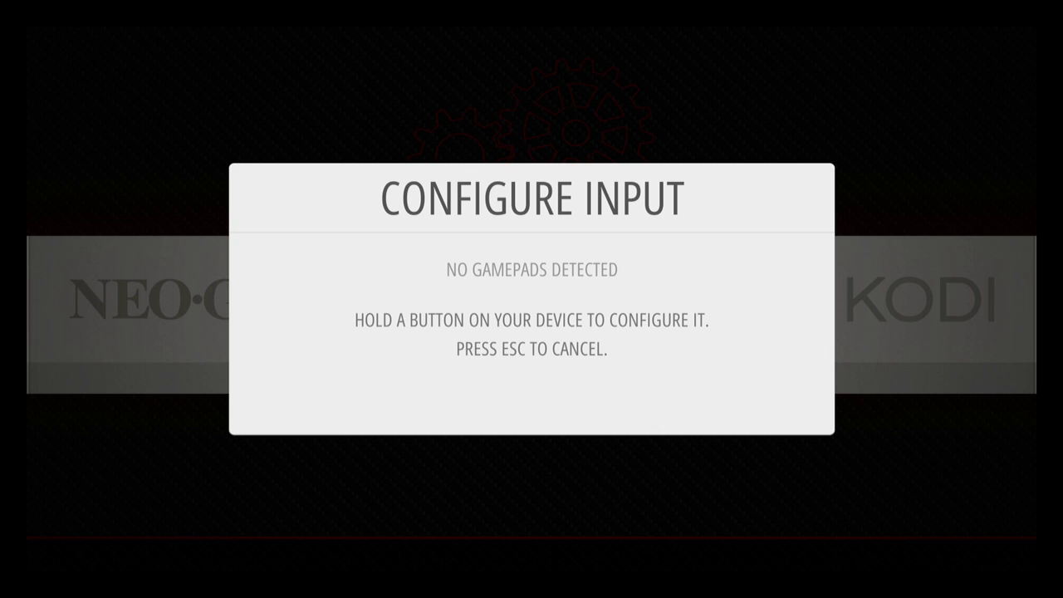
pyautogui.press('Escape')
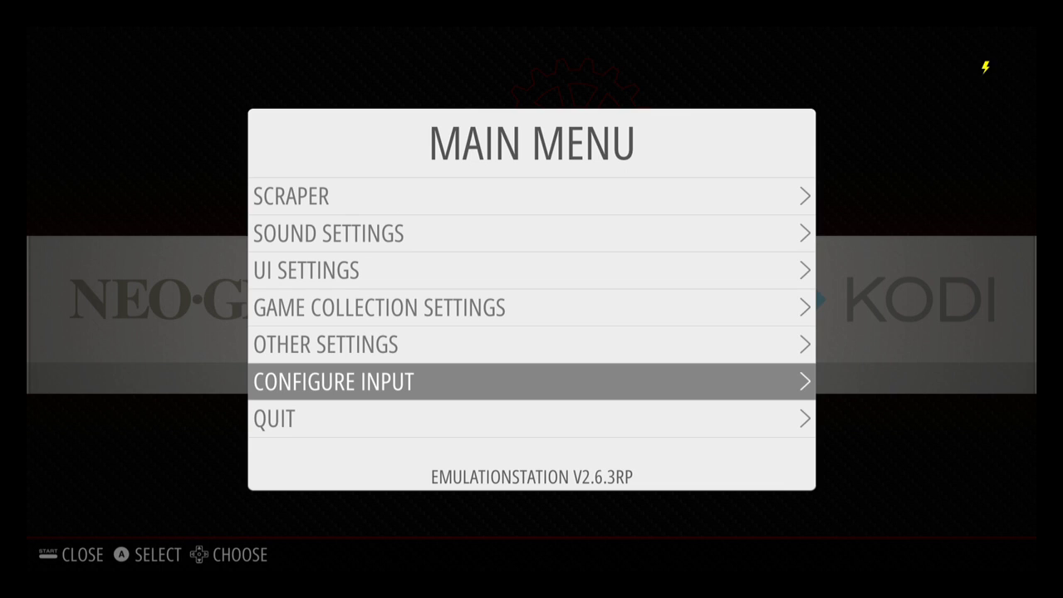
pyautogui.press('Escape')
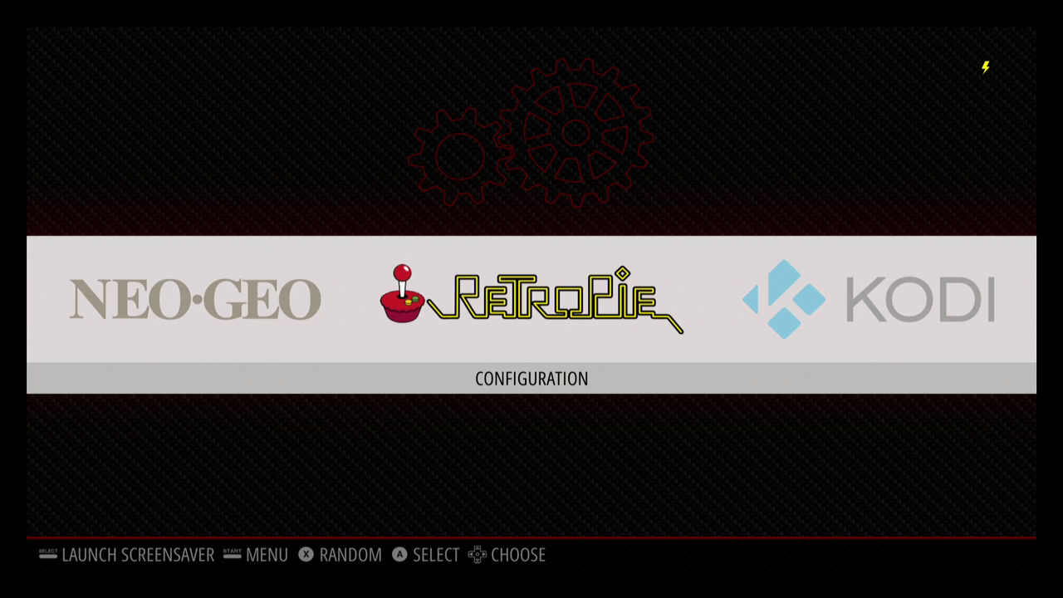